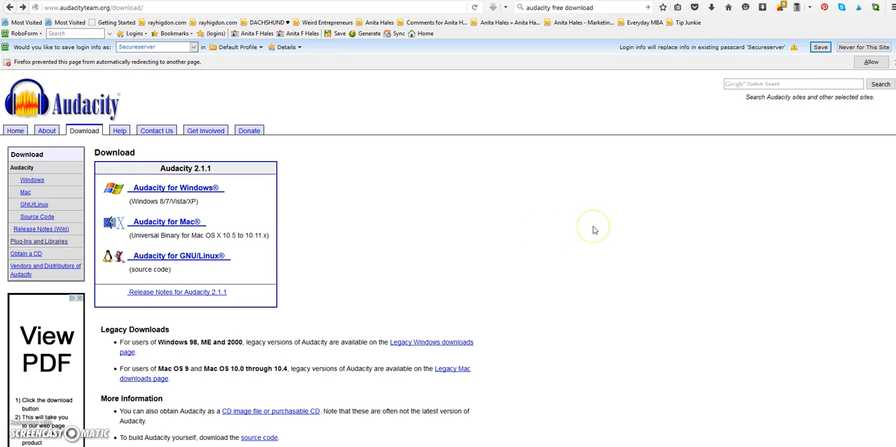
Step: Open the Plug-Ins and Libraries page of the Audacity download site and follow the LAME FAQ link for MP3 encoding
{"action": "scroll", "coordinate": [594, 230], "scroll_direction": "down", "scroll_amount": 2}
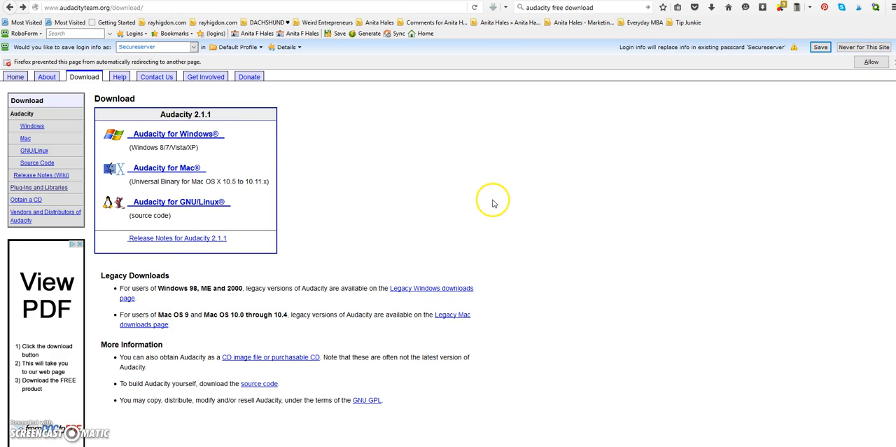
{"action": "left_click", "coordinate": [33, 188]}
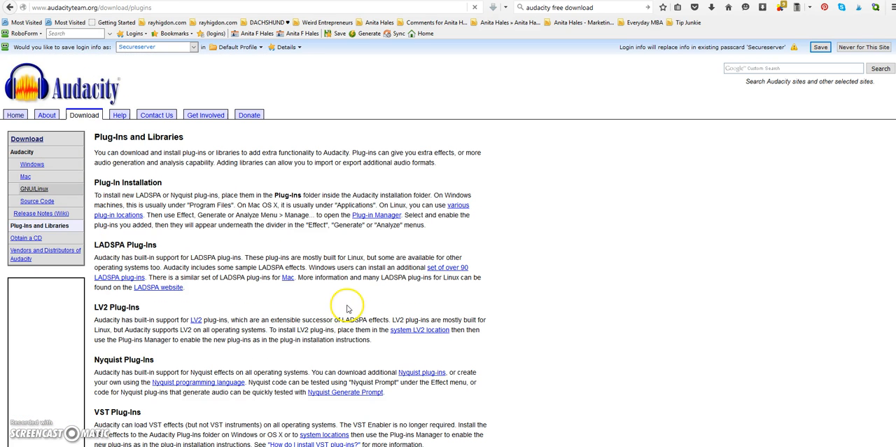
{"action": "scroll", "coordinate": [301, 269], "scroll_direction": "down", "scroll_amount": 8}
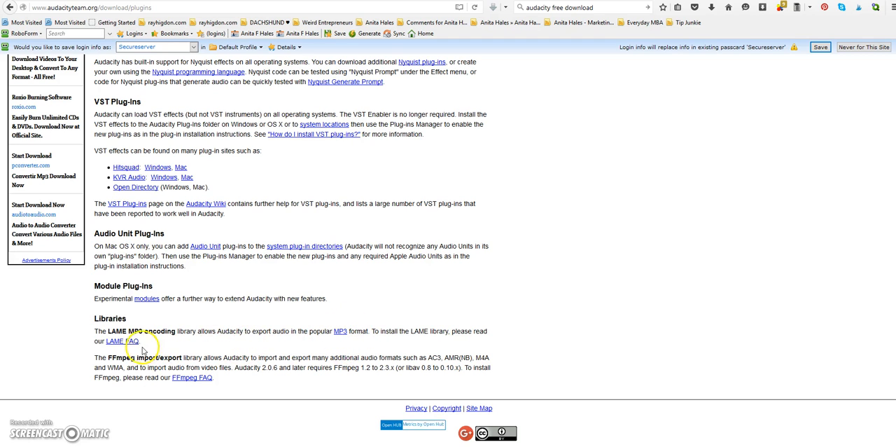
{"action": "left_click", "coordinate": [119, 341]}
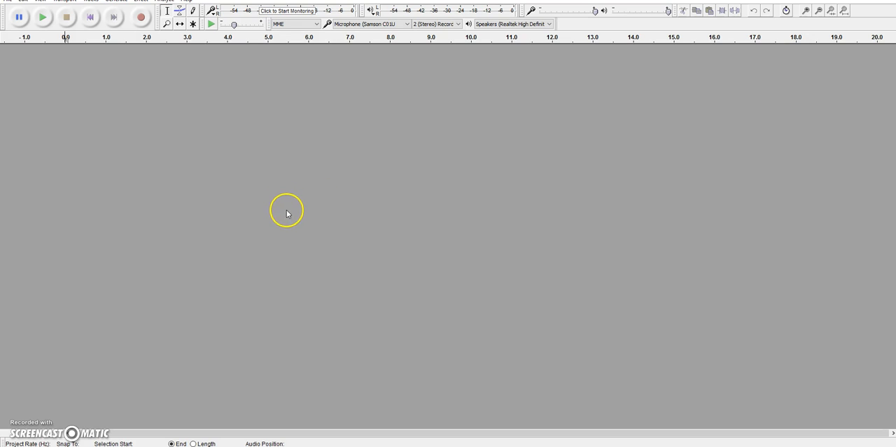
Step: Switch to Audacity and record a voice clip about 8.7 seconds long
{"action": "left_click", "coordinate": [141, 17]}
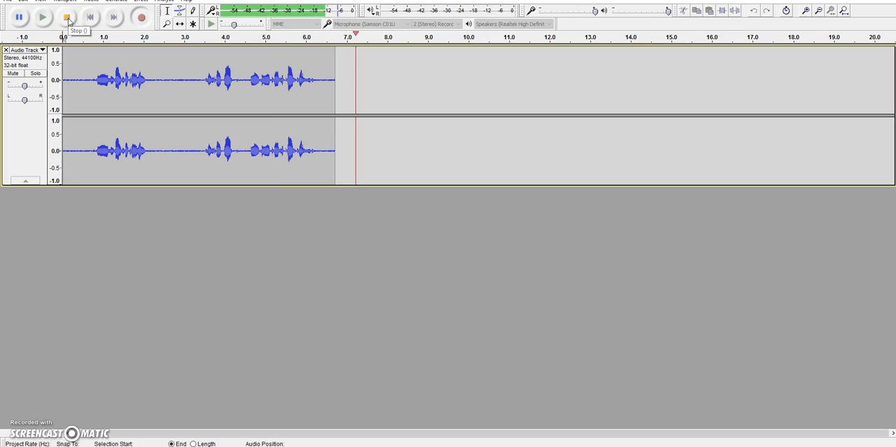
{"action": "left_click", "coordinate": [68, 18]}
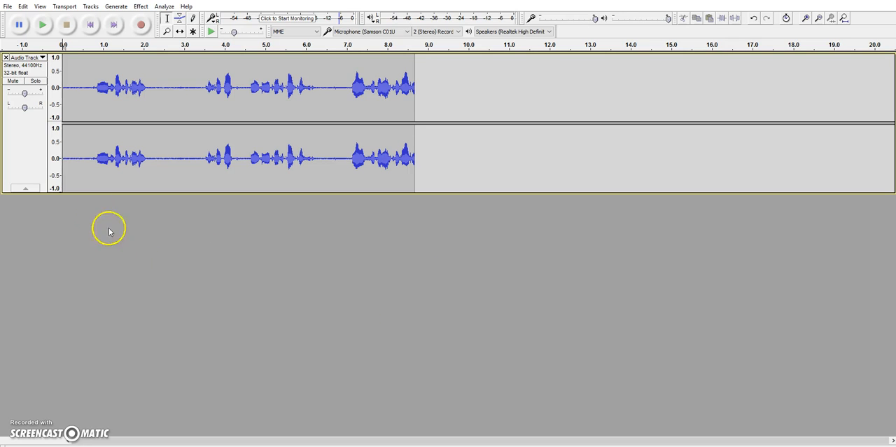
Step: Import the Destiny Day music file from the Royalty Free Clips folder and briefly play both tracks together
{"action": "left_click", "coordinate": [11, 8]}
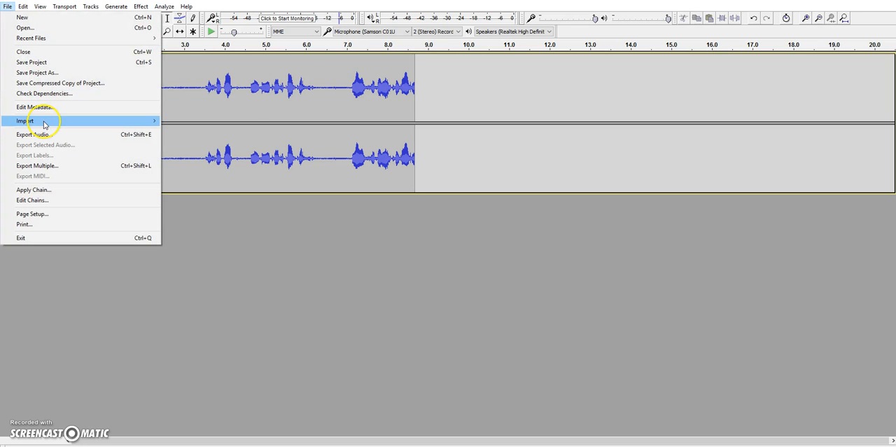
{"action": "mouse_move", "coordinate": [44, 124]}
{"action": "left_click", "coordinate": [184, 121]}
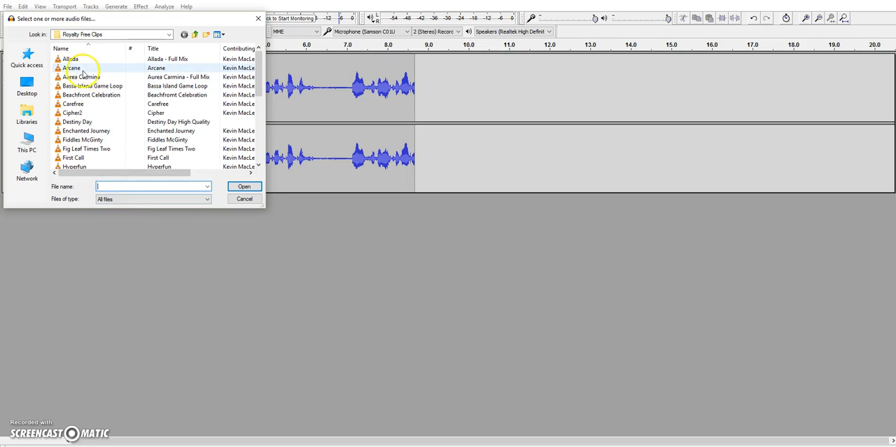
{"action": "left_click", "coordinate": [97, 125]}
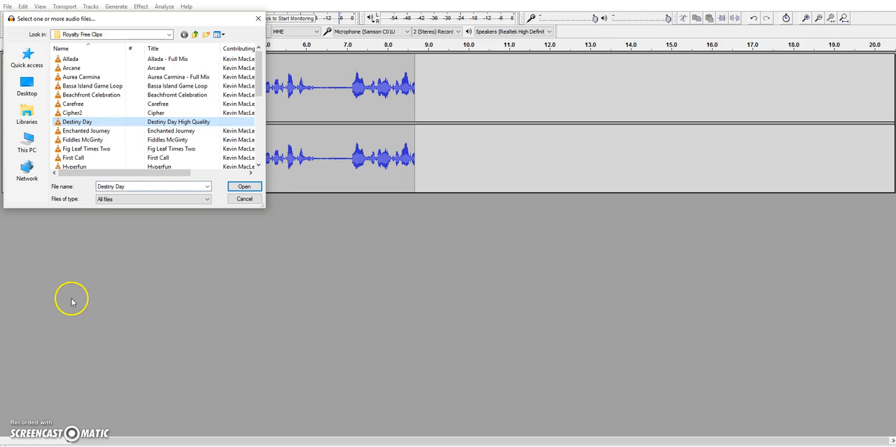
{"action": "left_click", "coordinate": [244, 186]}
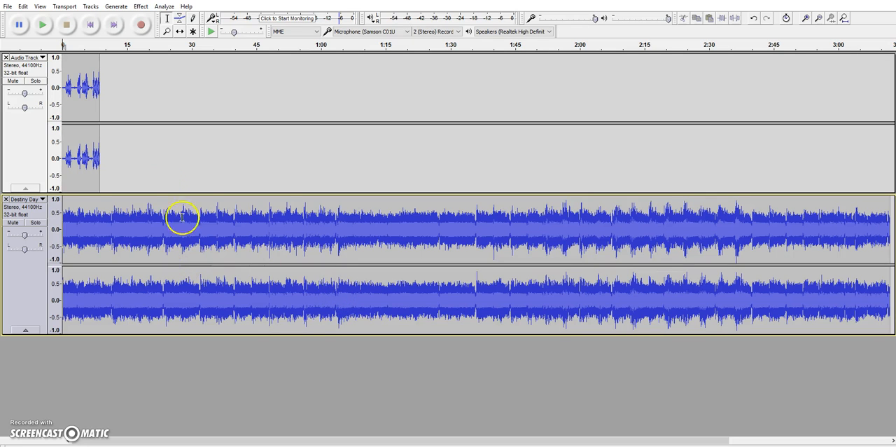
{"action": "left_click", "coordinate": [40, 26]}
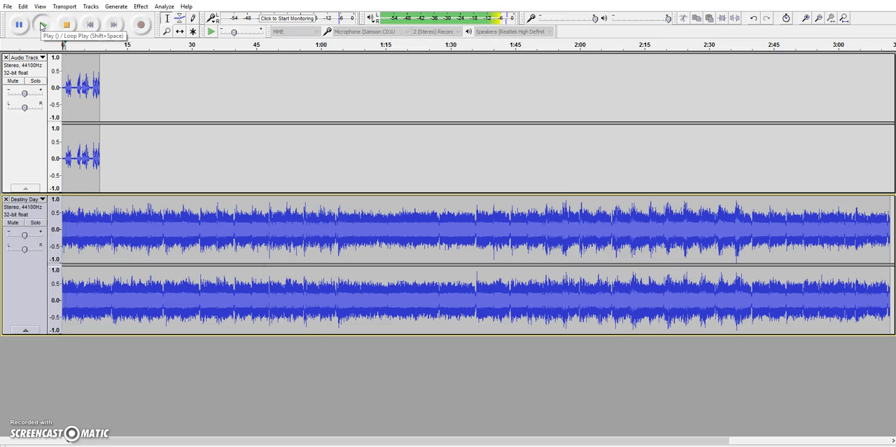
{"action": "left_click", "coordinate": [66, 26]}
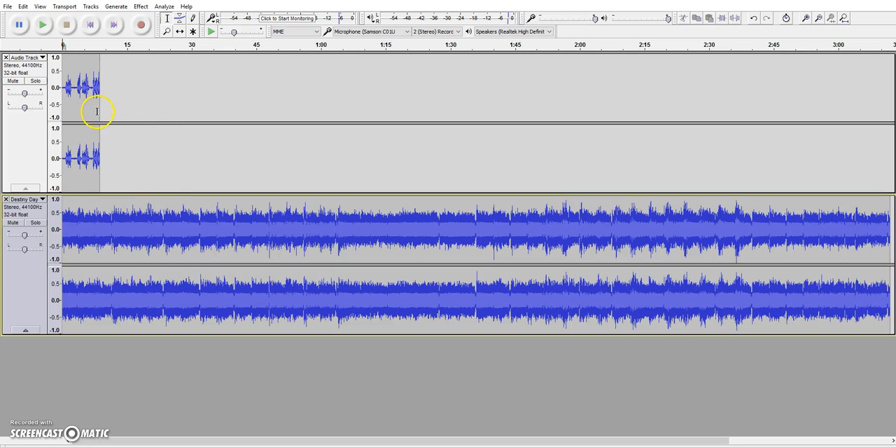
Step: Move the voice clip along the timeline with the Time Shift tool so it starts at about 10 seconds
{"action": "left_click", "coordinate": [180, 33]}
{"action": "left_click_drag", "start_coordinate": [76, 105], "coordinate": [100, 105]}
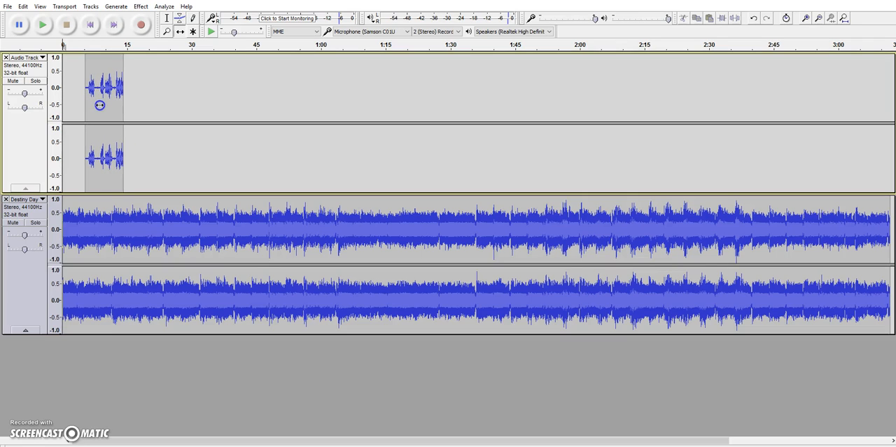
{"action": "left_click", "coordinate": [110, 109]}
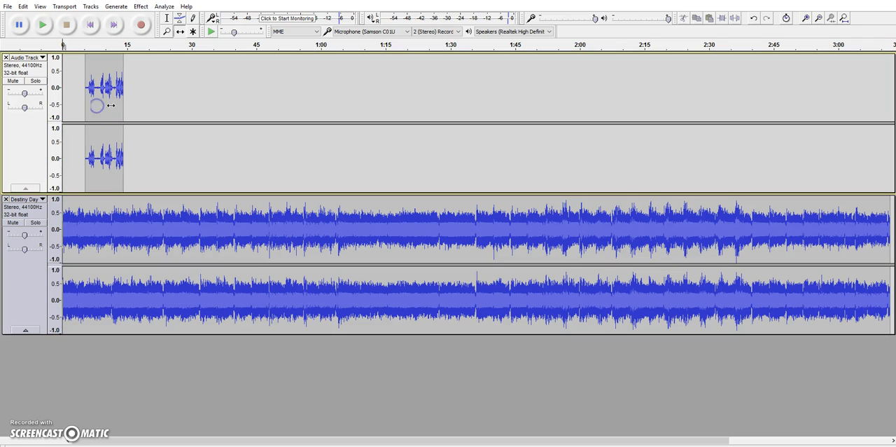
{"action": "left_click_drag", "start_coordinate": [101, 107], "coordinate": [119, 108]}
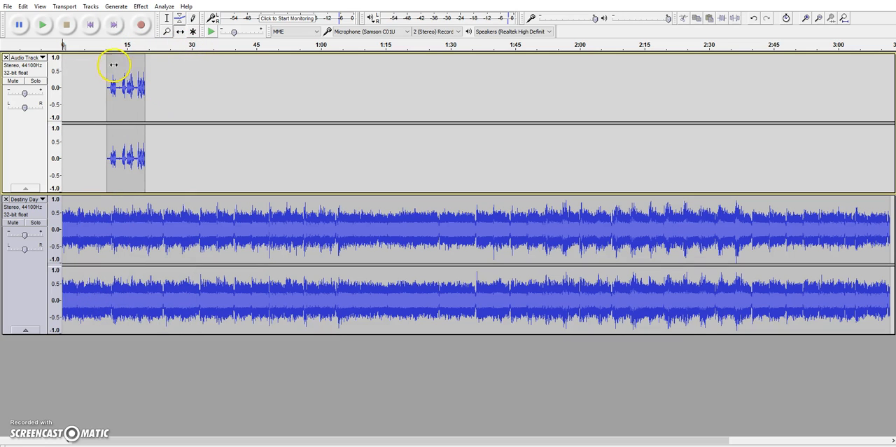
Step: Lower the Destiny Day volume under the voice with the Envelope tool, fading down from about 8 s and back up by about 23 s, and preview it
{"action": "left_click", "coordinate": [179, 21]}
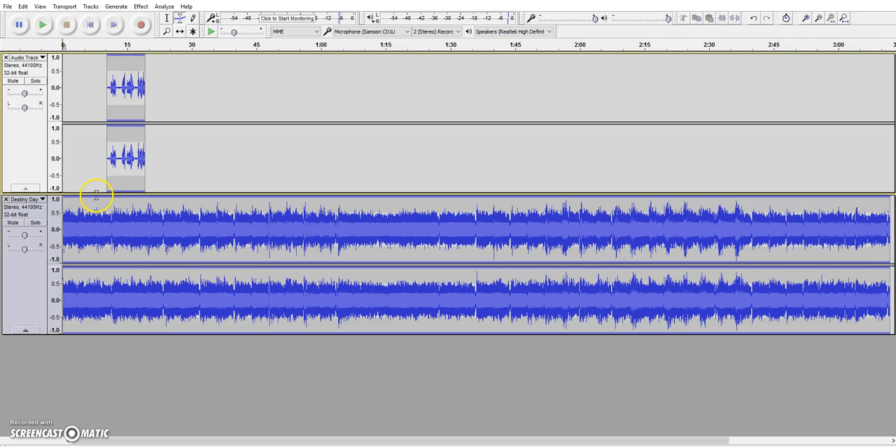
{"action": "left_click", "coordinate": [96, 196]}
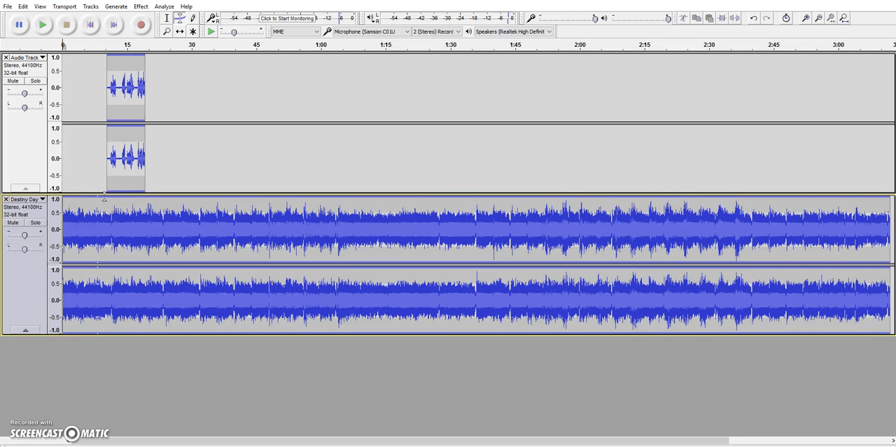
{"action": "left_click", "coordinate": [104, 197]}
{"action": "left_click_drag", "start_coordinate": [104, 197], "coordinate": [110, 224]}
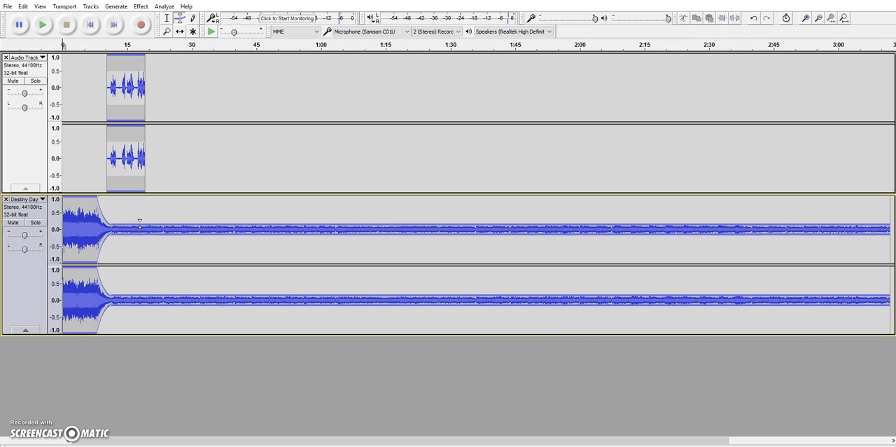
{"action": "left_click_drag", "start_coordinate": [148, 223], "coordinate": [163, 196]}
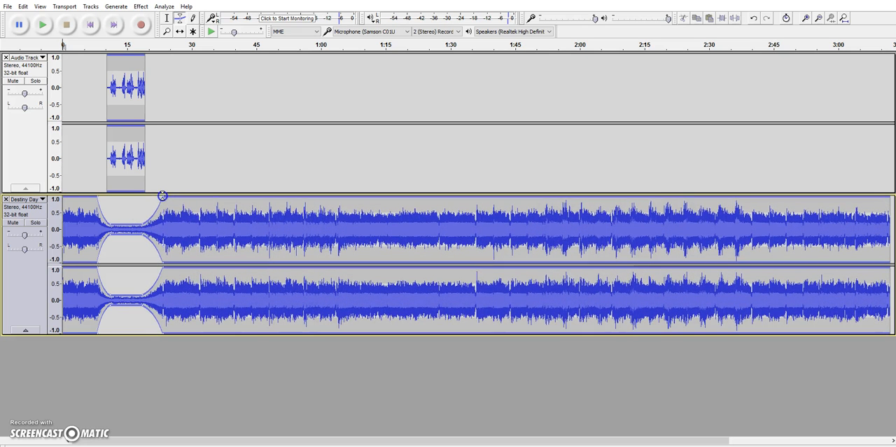
{"action": "left_click", "coordinate": [43, 26]}
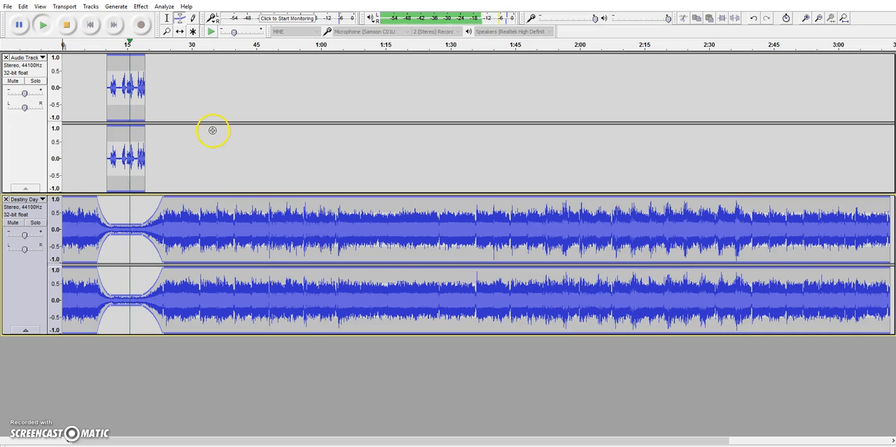
{"action": "left_click", "coordinate": [66, 26]}
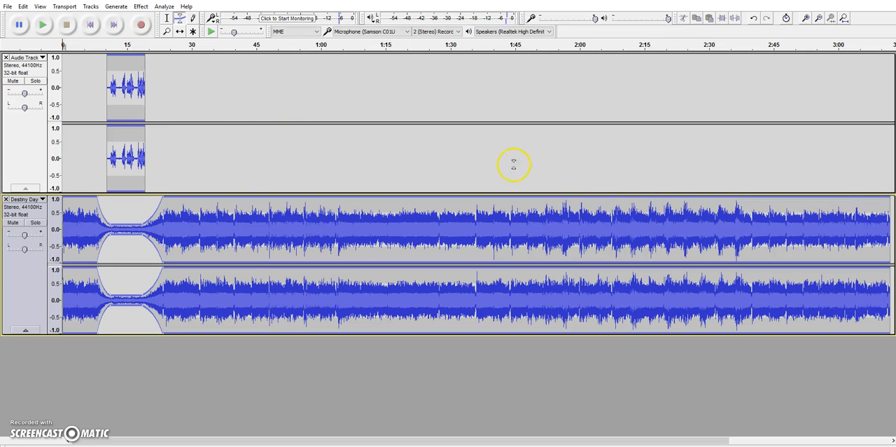
Step: Delete the Destiny Day music from about 26 seconds to the end of the track
{"action": "left_click", "coordinate": [167, 20]}
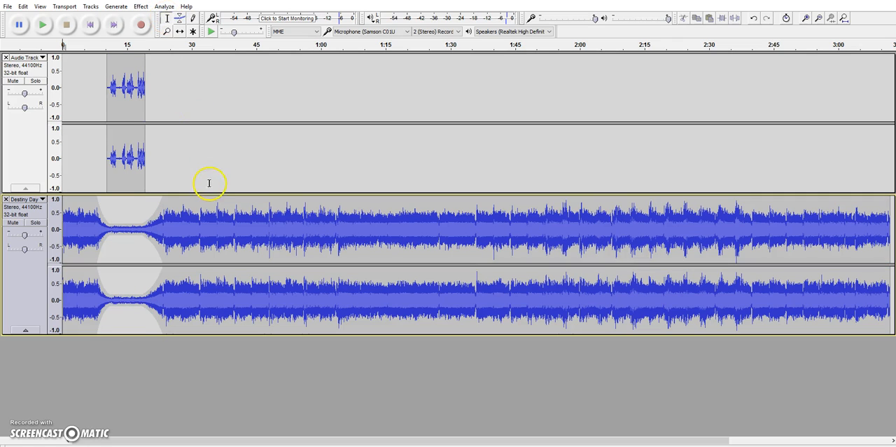
{"action": "left_click", "coordinate": [176, 202]}
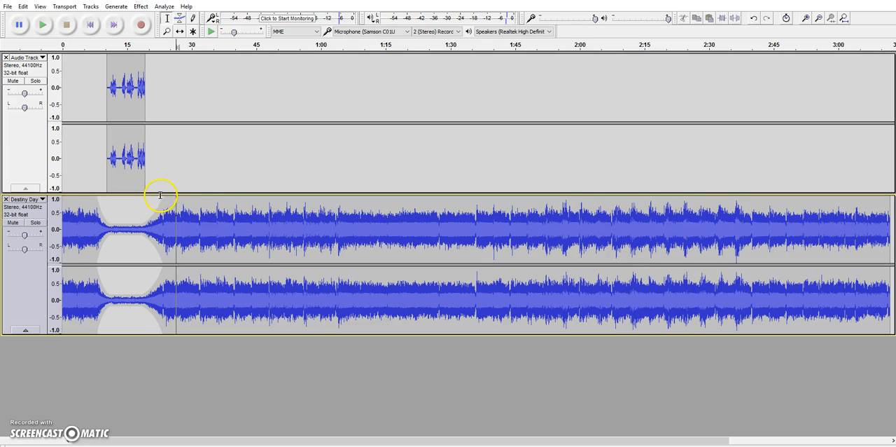
{"action": "left_click", "coordinate": [22, 7]}
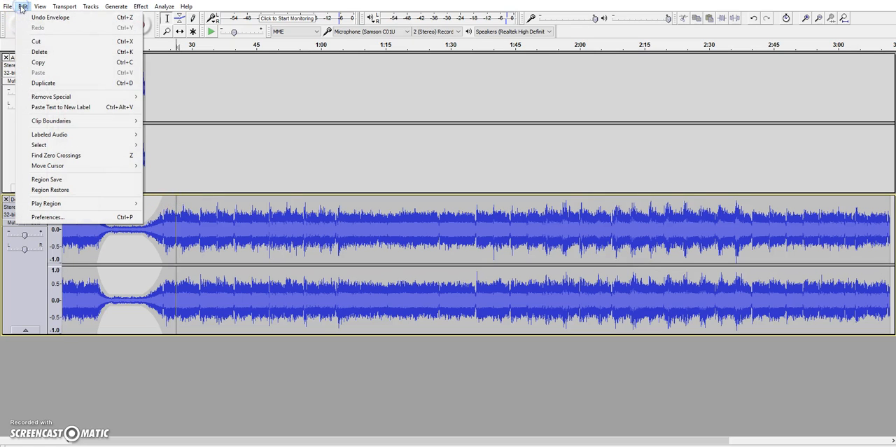
{"action": "mouse_move", "coordinate": [5, 11]}
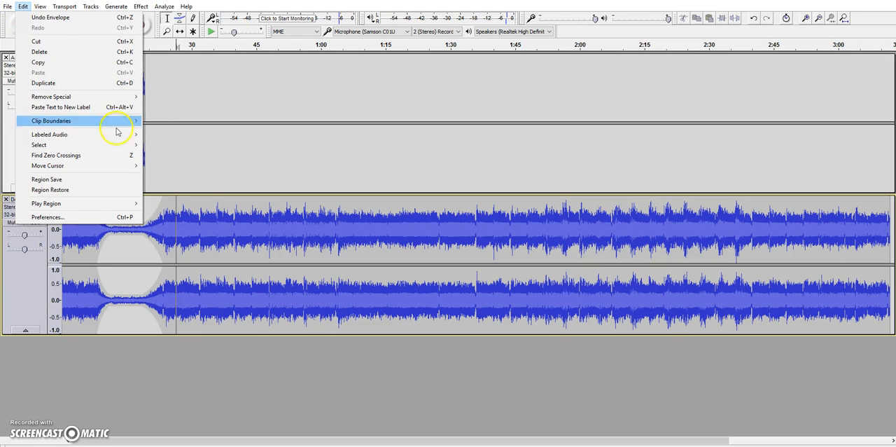
{"action": "left_click", "coordinate": [171, 245]}
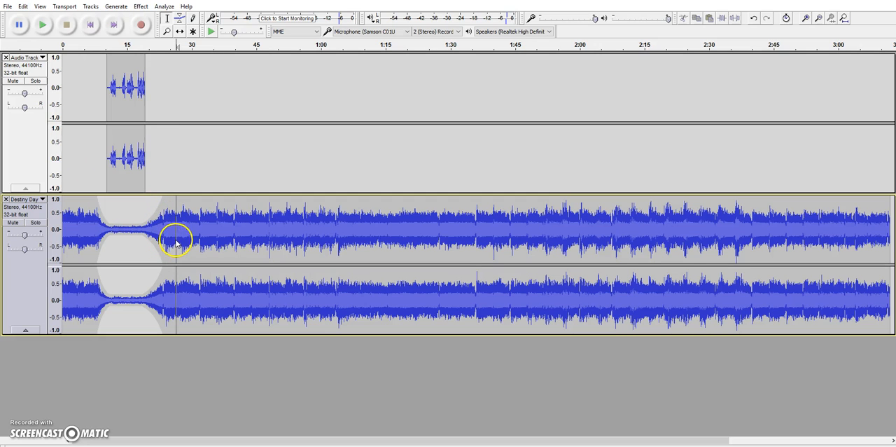
{"action": "left_click_drag", "start_coordinate": [179, 241], "coordinate": [891, 218]}
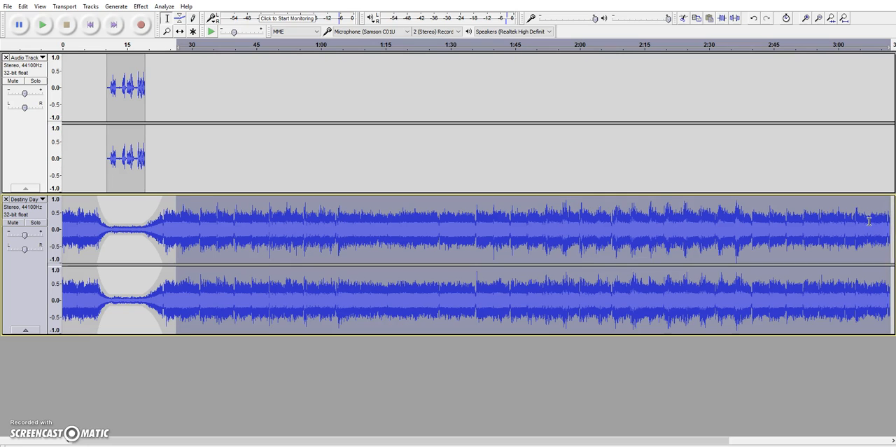
{"action": "key", "text": "Delete"}
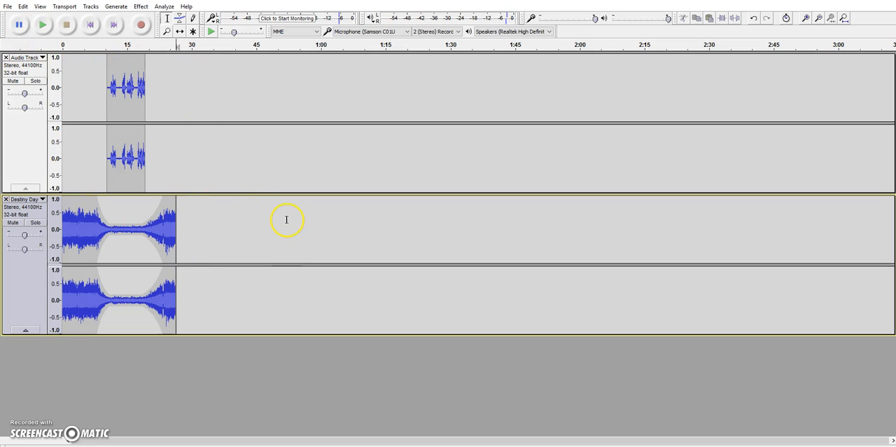
Step: Save the project to the Desktop under the file name test
{"action": "left_click", "coordinate": [7, 7]}
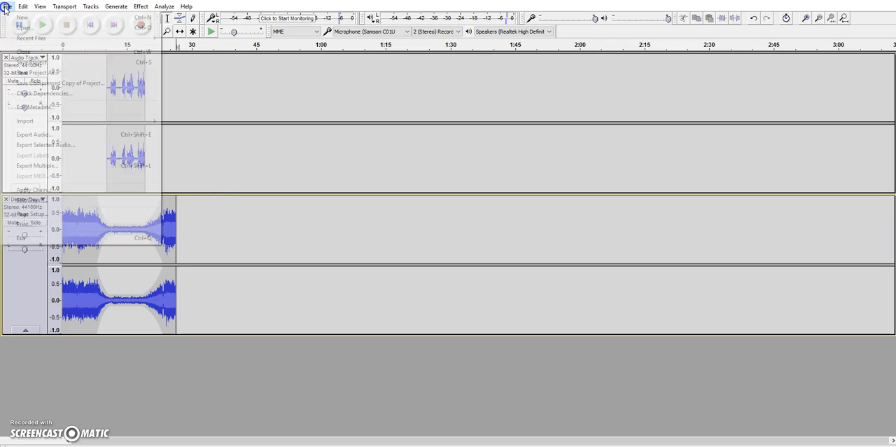
{"action": "left_click", "coordinate": [29, 65]}
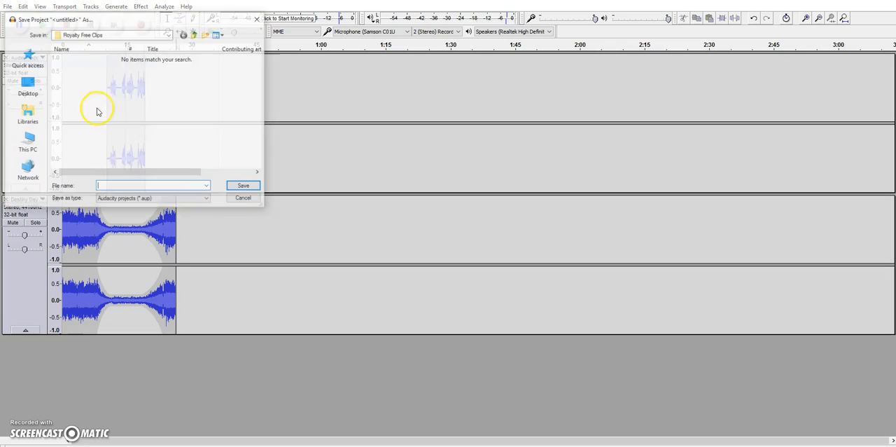
{"action": "left_click", "coordinate": [207, 200]}
{"action": "left_click", "coordinate": [208, 202]}
{"action": "left_click", "coordinate": [180, 185]}
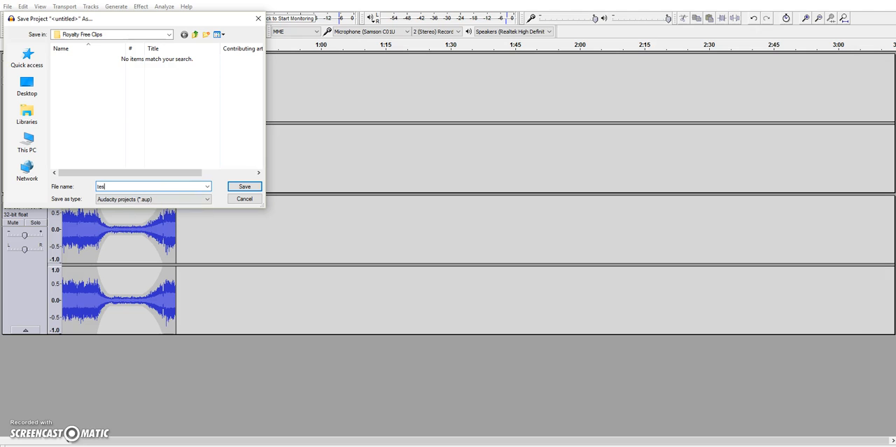
{"action": "type", "text": "test"}
{"action": "left_click", "coordinate": [27, 84]}
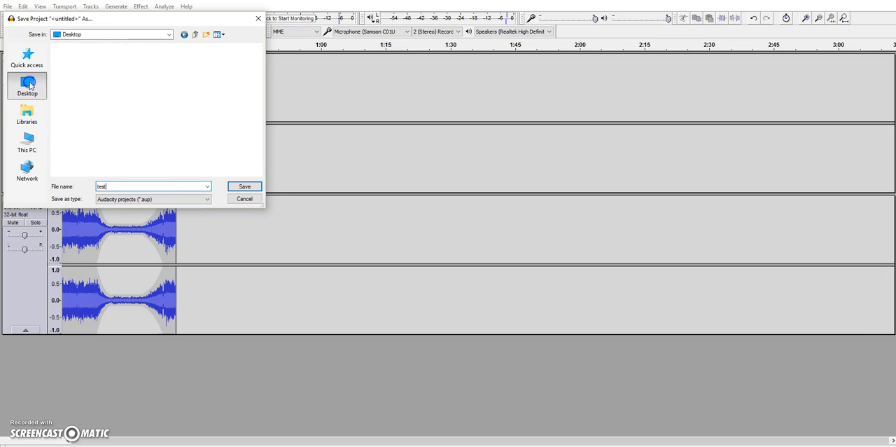
{"action": "left_click", "coordinate": [245, 187]}
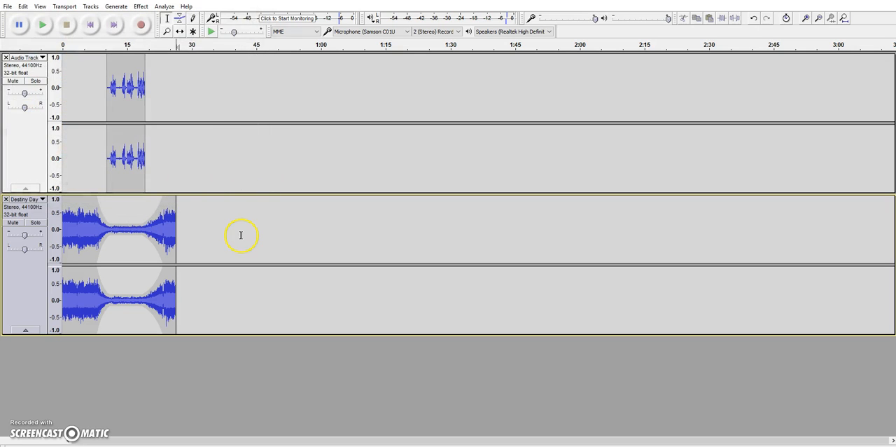
Step: Export the mixed audio to the Desktop as an MP3 file named test
{"action": "left_click", "coordinate": [8, 7]}
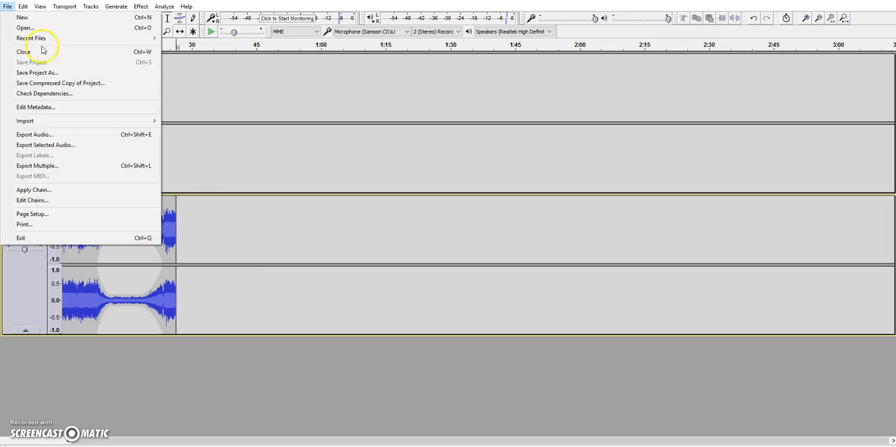
{"action": "left_click", "coordinate": [53, 134]}
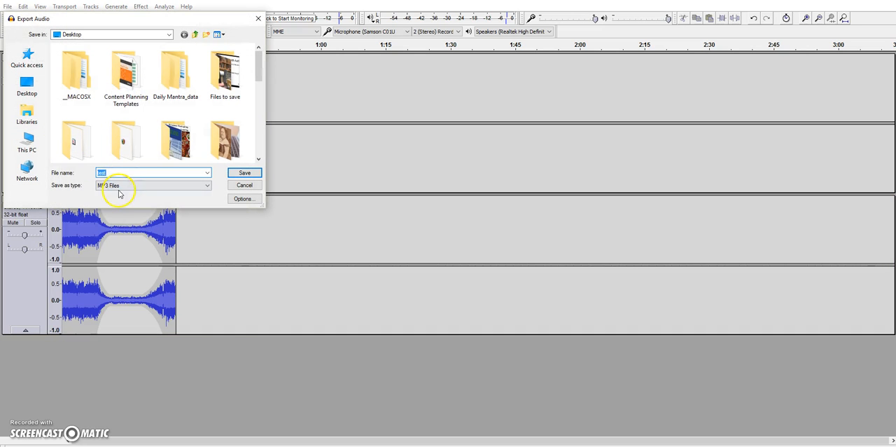
{"action": "left_click", "coordinate": [207, 185]}
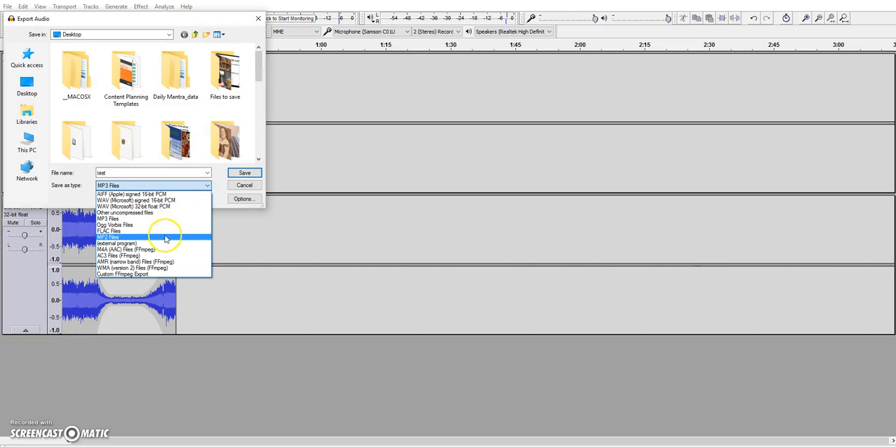
{"action": "left_click", "coordinate": [153, 185]}
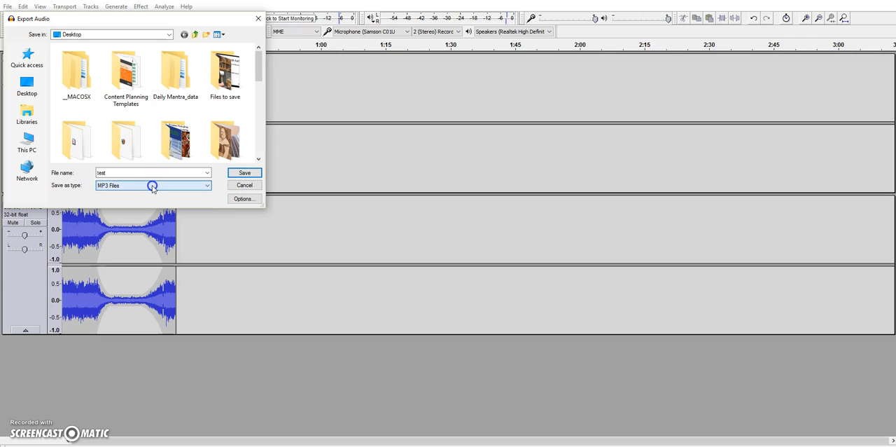
{"action": "left_click", "coordinate": [245, 174]}
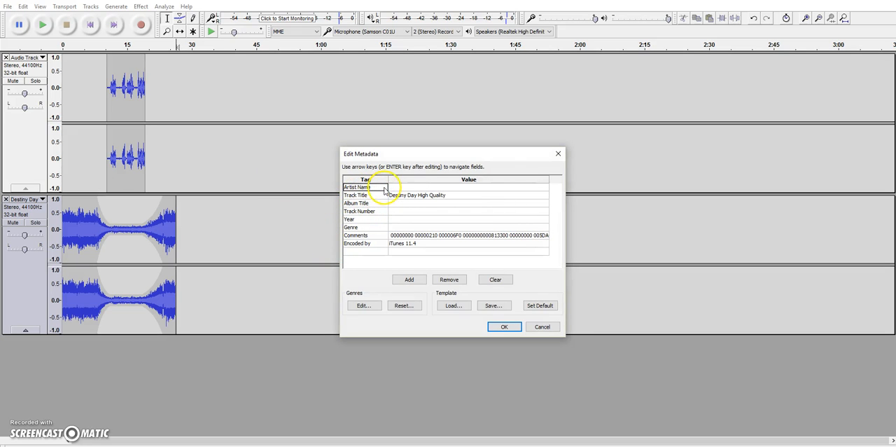
Step: Fill in the export metadata with the artist's full name, track title test and album title bloggingsuccessstories.com
{"action": "left_click", "coordinate": [407, 188]}
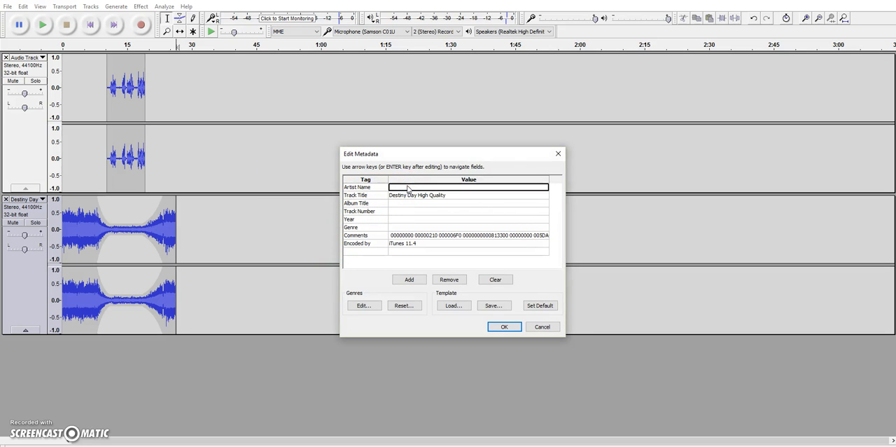
{"action": "type", "text": "Anita Hales"}
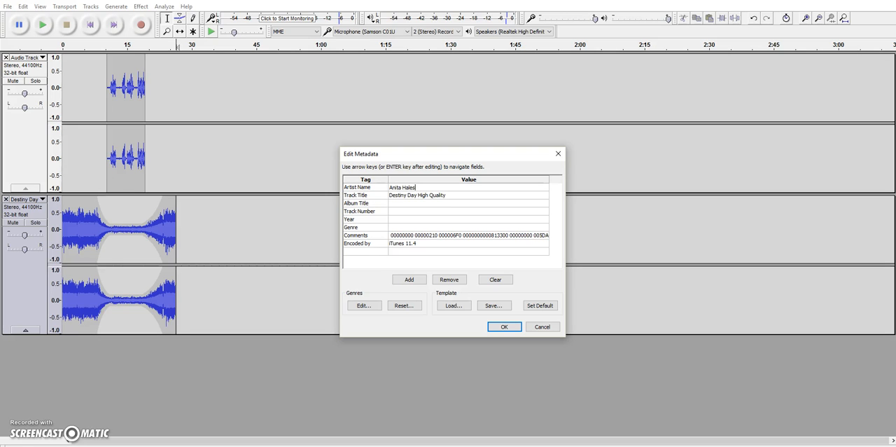
{"action": "left_click", "coordinate": [447, 195]}
{"action": "left_click", "coordinate": [447, 197]}
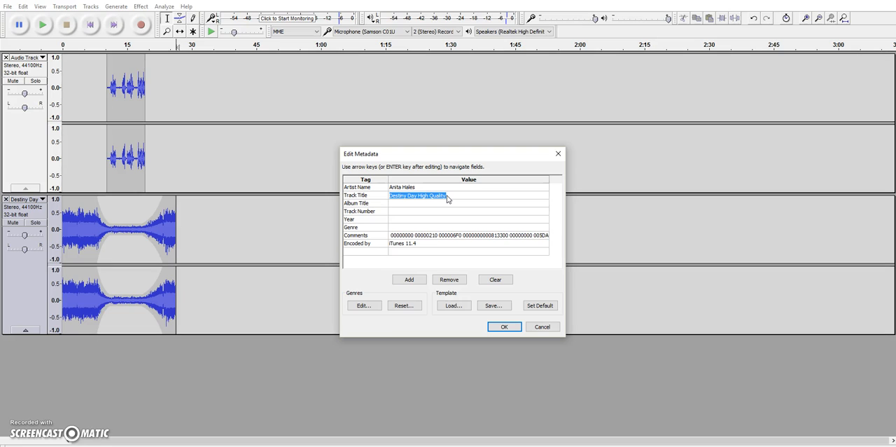
{"action": "type", "text": "test"}
{"action": "left_click", "coordinate": [441, 203]}
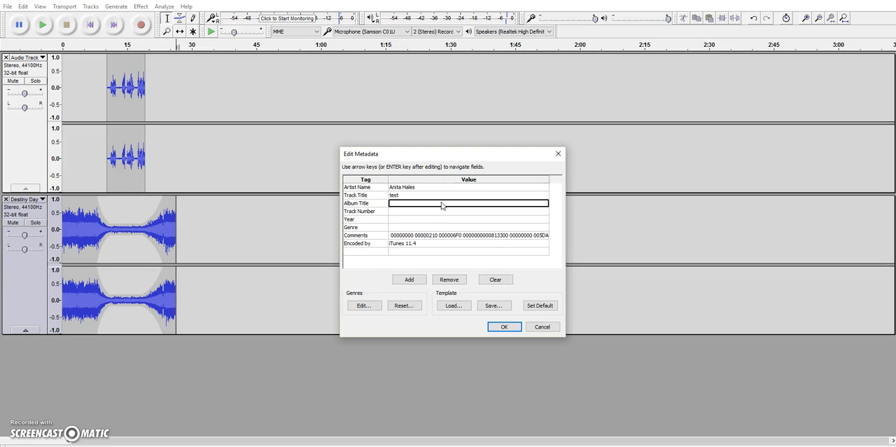
{"action": "type", "text": "bloggingsuccessstories.com"}
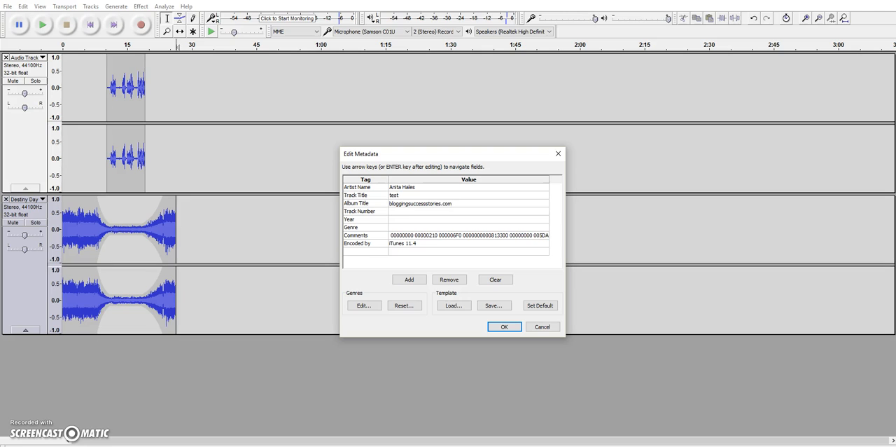
Step: Set the metadata track number to 40, the year to 2016 and the genre to podcast
{"action": "left_click", "coordinate": [439, 211]}
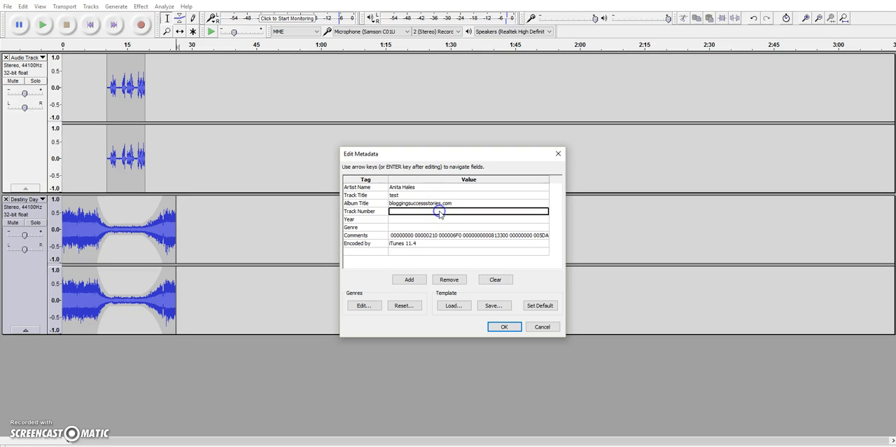
{"action": "type", "text": "40"}
{"action": "left_click", "coordinate": [420, 222]}
{"action": "type", "text": "2016"}
{"action": "left_click", "coordinate": [415, 228]}
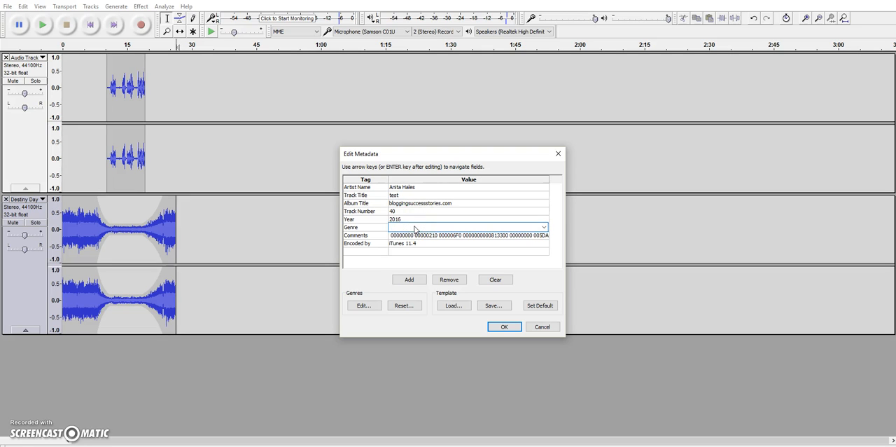
Step: Clear the Comments and Encoded by metadata values and confirm the metadata to finish the MP3 export
{"action": "left_click", "coordinate": [397, 236]}
{"action": "key", "text": "Delete"}
{"action": "key", "text": "Delete"}
{"action": "key", "text": "Delete"}
{"action": "key", "text": "Delete"}
{"action": "key", "text": "Delete"}
{"action": "key", "text": "Delete"}
{"action": "key", "text": "Delete"}
{"action": "key", "text": "Delete"}
{"action": "key", "text": "Delete"}
{"action": "key", "text": "Delete"}
{"action": "key", "text": "Delete"}
{"action": "key", "text": "Delete"}
{"action": "key", "text": "Delete"}
{"action": "key", "text": "Delete"}
{"action": "key", "text": "Delete"}
{"action": "key", "text": "Delete"}
{"action": "key", "text": "Delete"}
{"action": "key", "text": "Delete"}
{"action": "key", "text": "Delete"}
{"action": "key", "text": "Delete"}
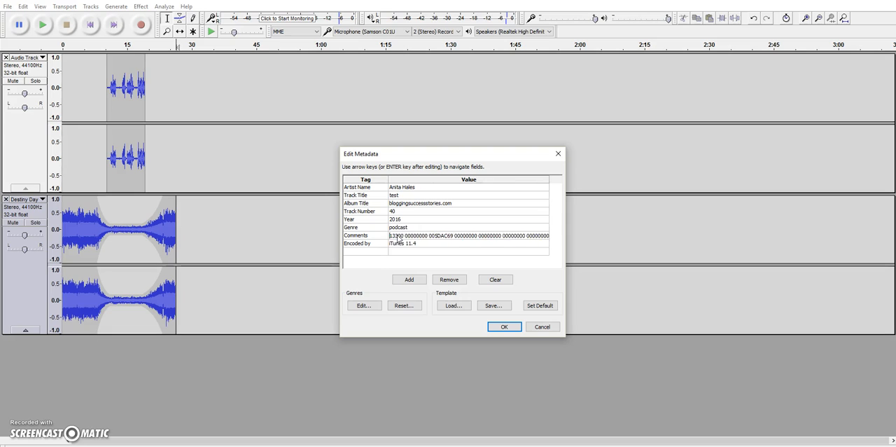
{"action": "key", "text": "Delete"}
{"action": "key", "text": "Delete"}
{"action": "key", "text": "Delete"}
{"action": "key", "text": "Delete"}
{"action": "key", "text": "Delete"}
{"action": "key", "text": "Delete"}
{"action": "key", "text": "Delete"}
{"action": "key", "text": "Delete"}
{"action": "key", "text": "Delete"}
{"action": "key", "text": "Delete"}
{"action": "key", "text": "Delete"}
{"action": "key", "text": "Delete"}
{"action": "key", "text": "Delete"}
{"action": "key", "text": "Delete"}
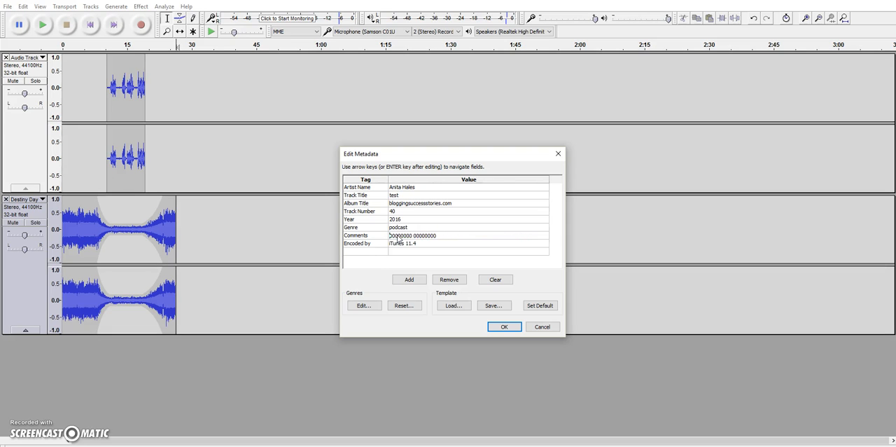
{"action": "left_click", "coordinate": [411, 243]}
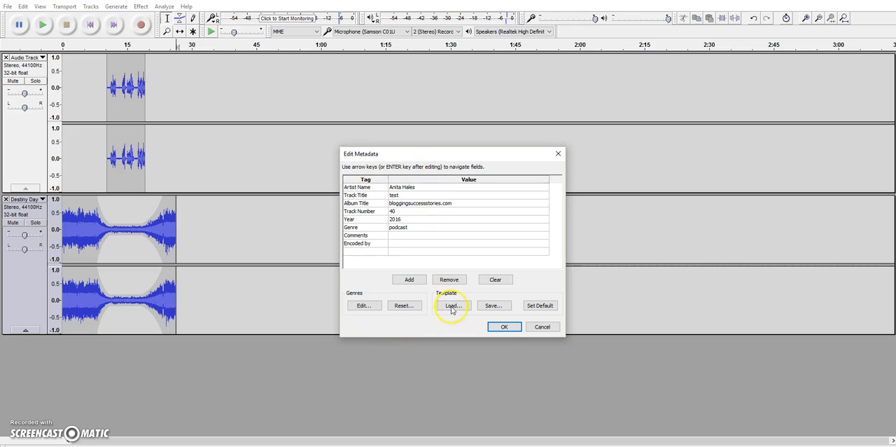
{"action": "left_click", "coordinate": [506, 326]}
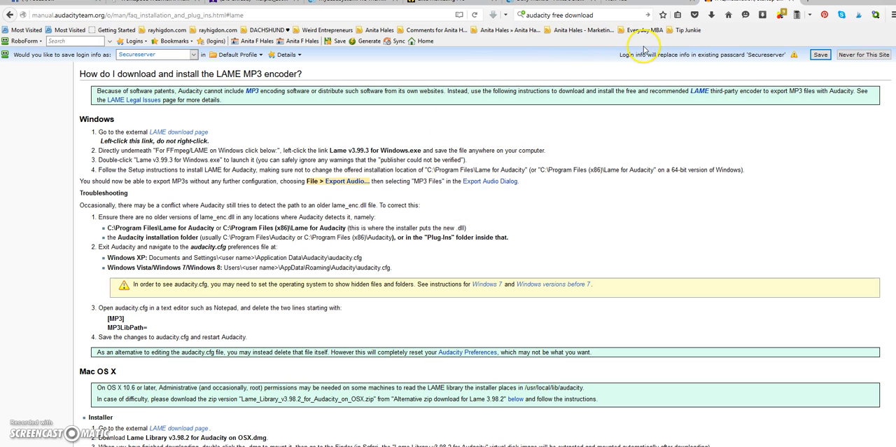
Step: Switch to Firefox, go to soundcloud.com in the empty tab and open the SoundCloud upload page
{"action": "left_click", "coordinate": [651, 2]}
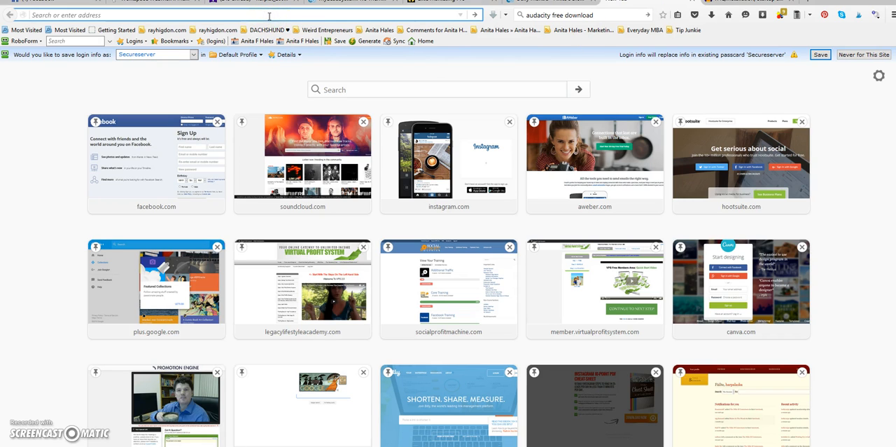
{"action": "type", "text": "soundclou"}
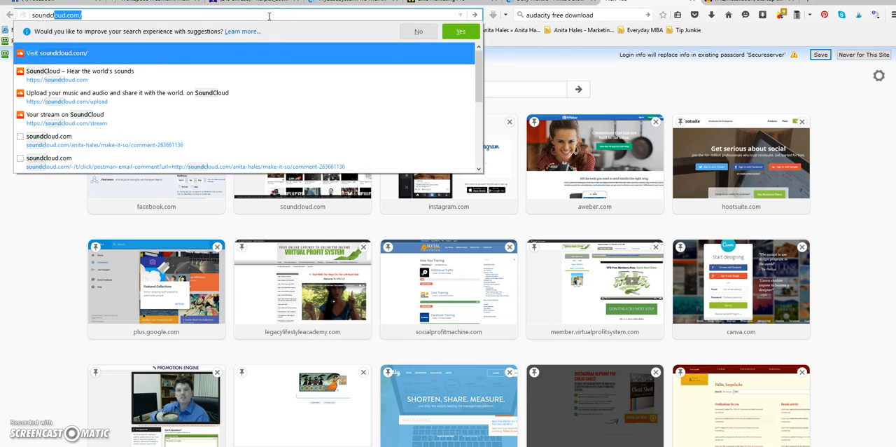
{"action": "type", "text": "d.com/"}
{"action": "key", "text": "Return"}
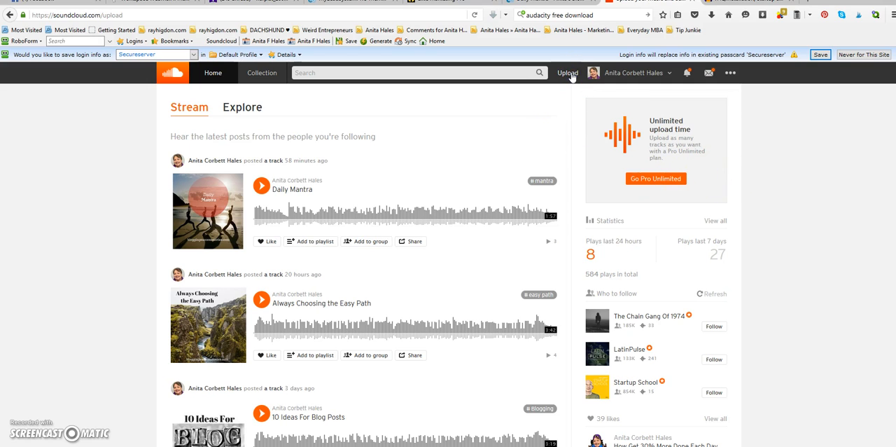
{"action": "left_click", "coordinate": [569, 74]}
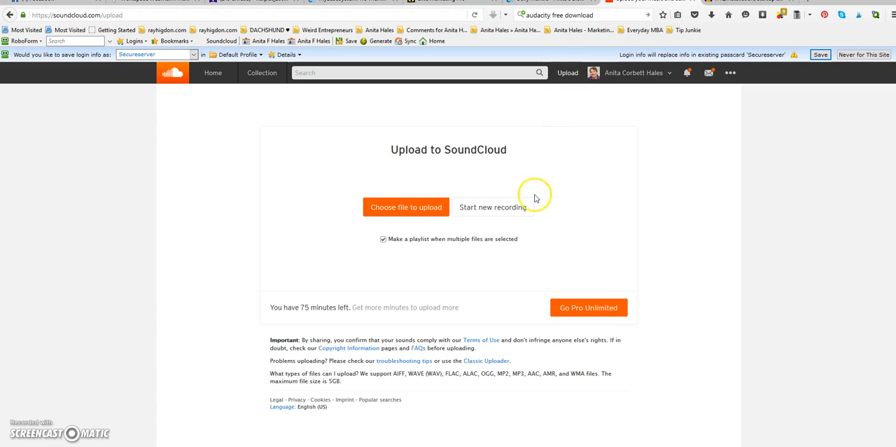
Step: Select the exported test audio file on the Desktop for upload and cancel the file selection
{"action": "left_click", "coordinate": [410, 205]}
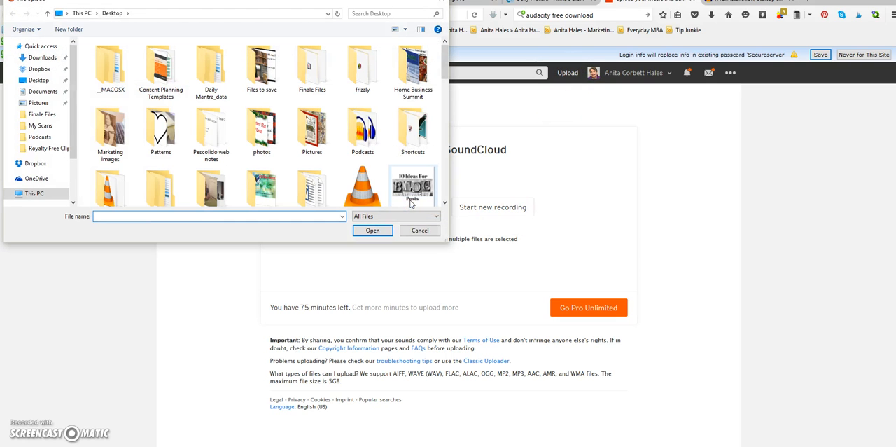
{"action": "left_click_drag", "start_coordinate": [444, 56], "coordinate": [436, 189]}
{"action": "left_click", "coordinate": [363, 94]}
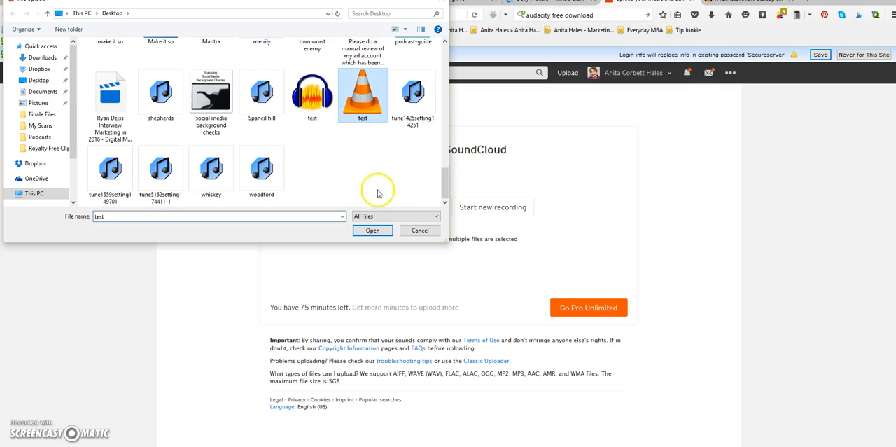
{"action": "left_click", "coordinate": [421, 231]}
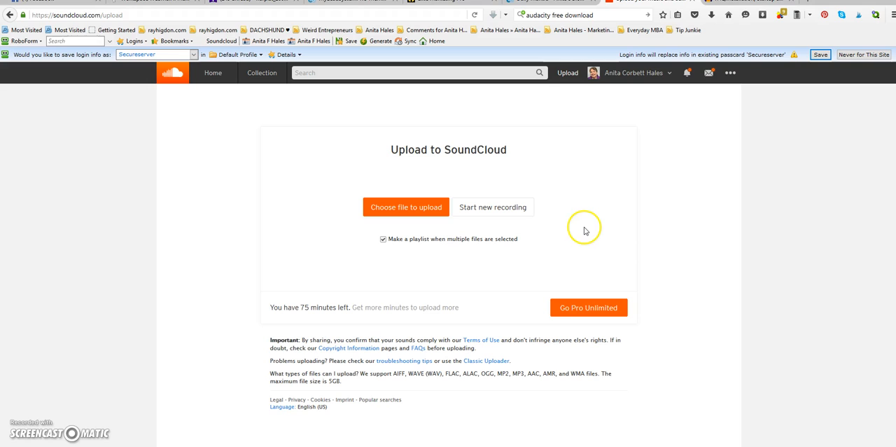
{"action": "left_click", "coordinate": [667, 222]}
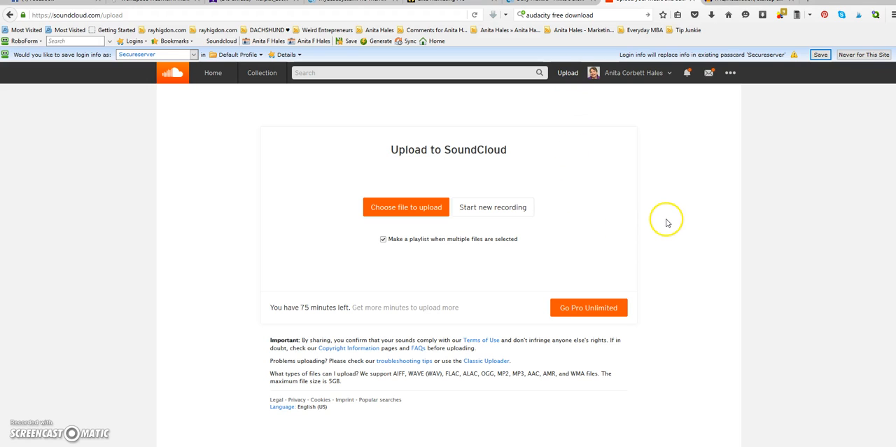